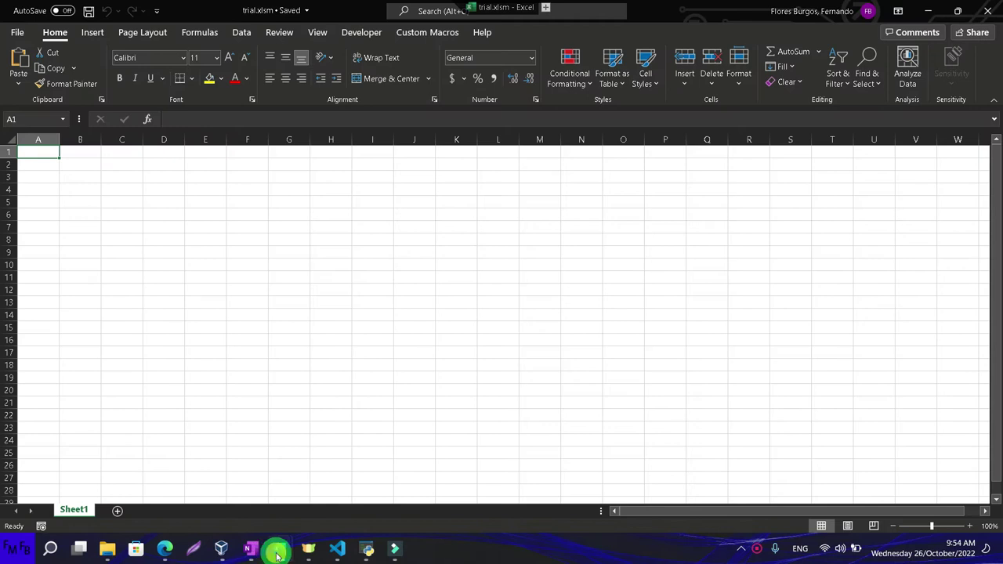
In the VBA editor, pick Workbook and then AfterSave to create an empty Workbook_AfterSave procedure
mouse_move(276, 549)
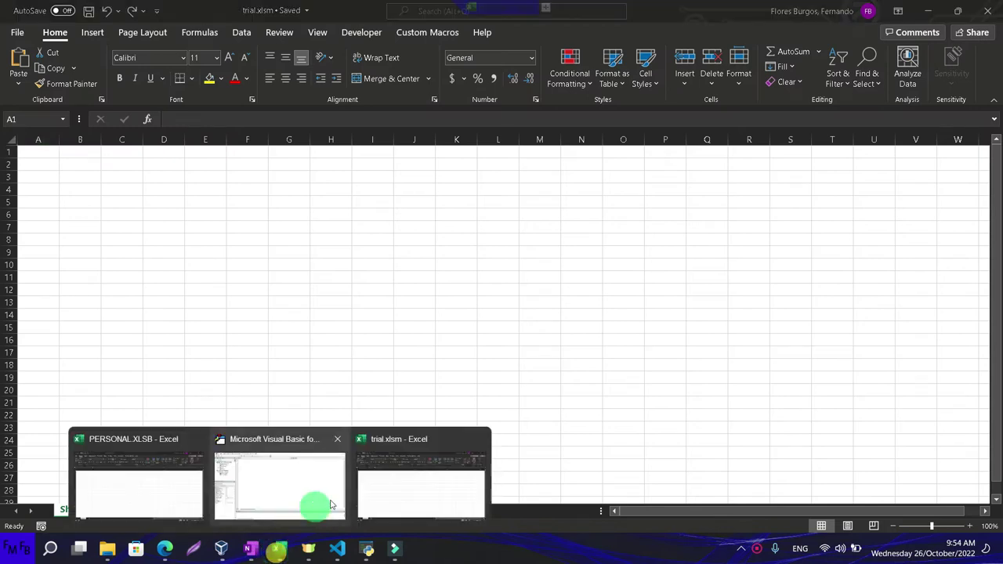
left_click(330, 504)
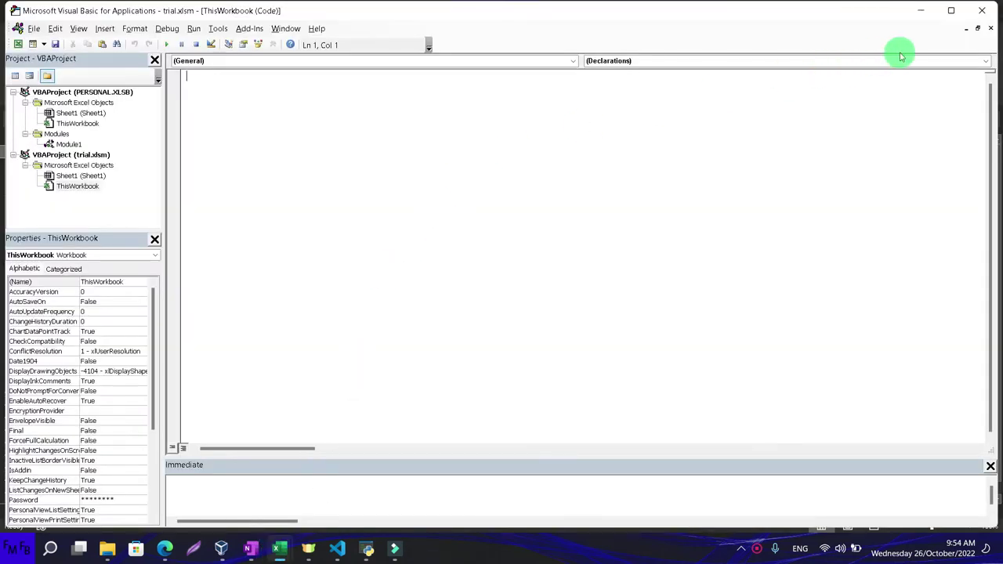
left_click(572, 61)
left_click(547, 82)
left_click(609, 61)
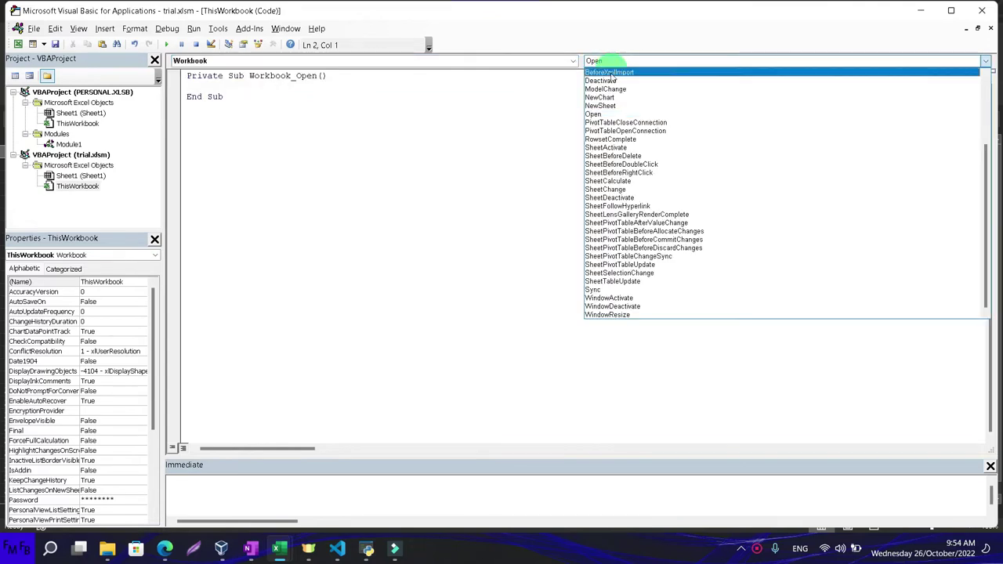
scroll(627, 125, "up", 4)
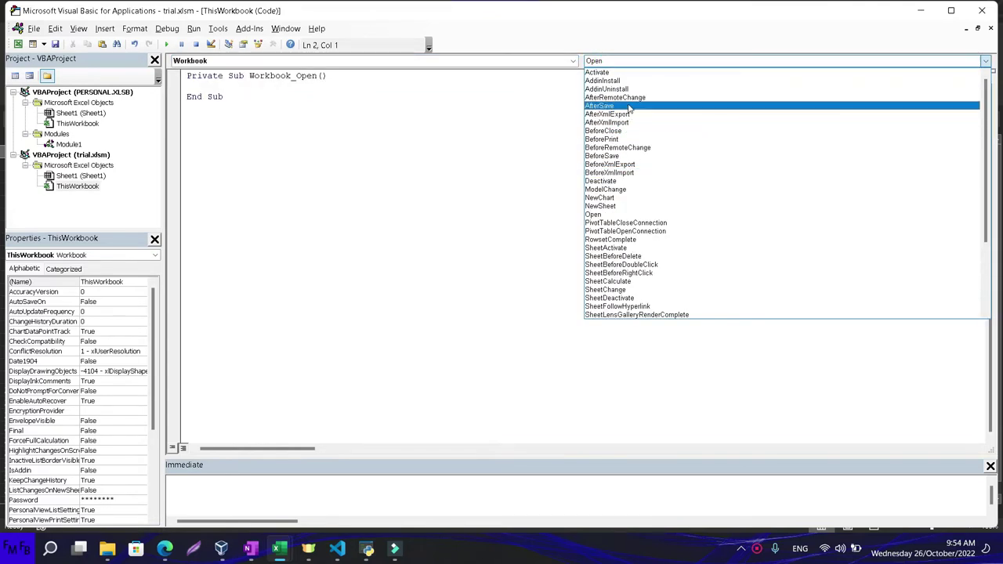
left_click(624, 106)
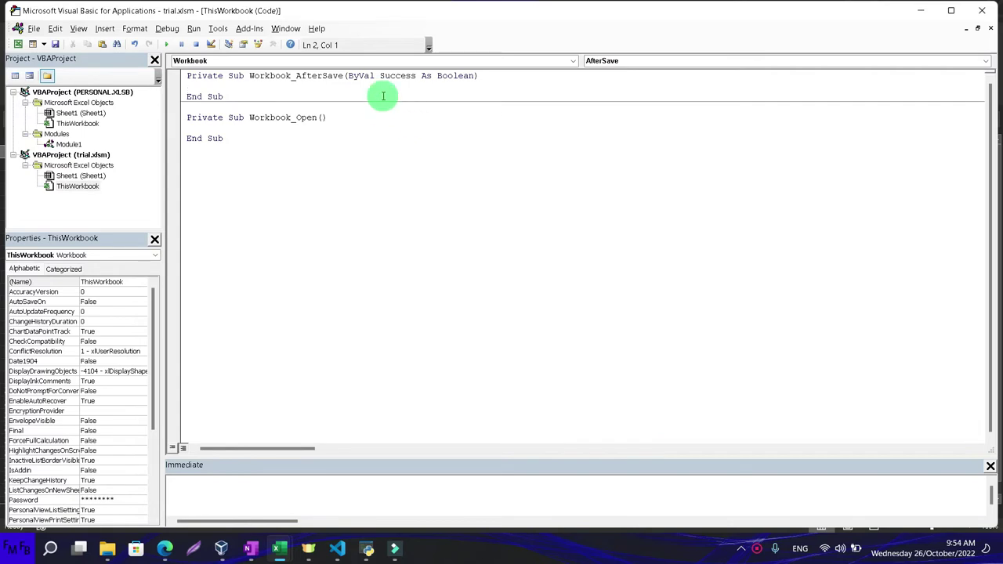
Write an If Success Then … End If block in Workbook_AfterSave
type("if ")
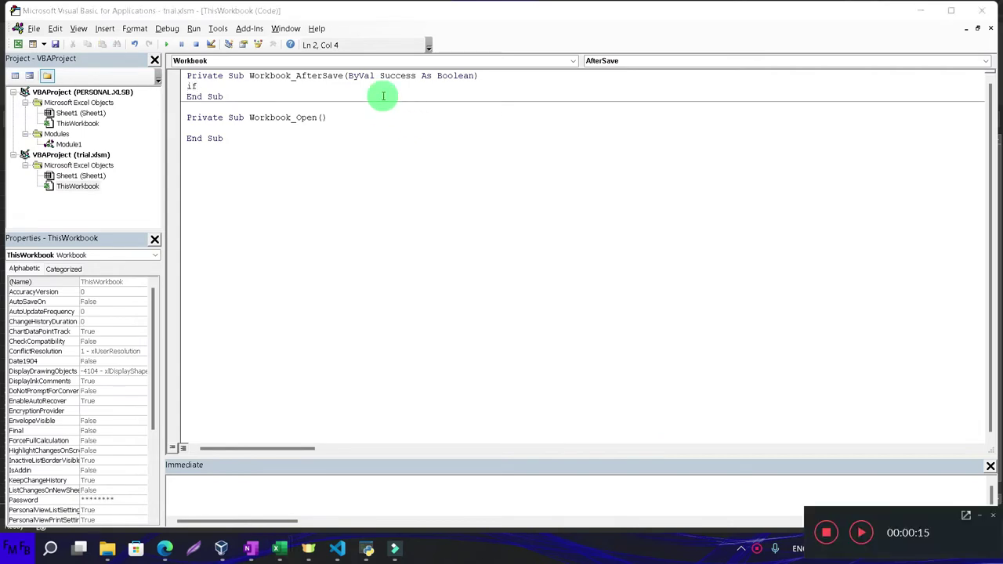
type("Success")
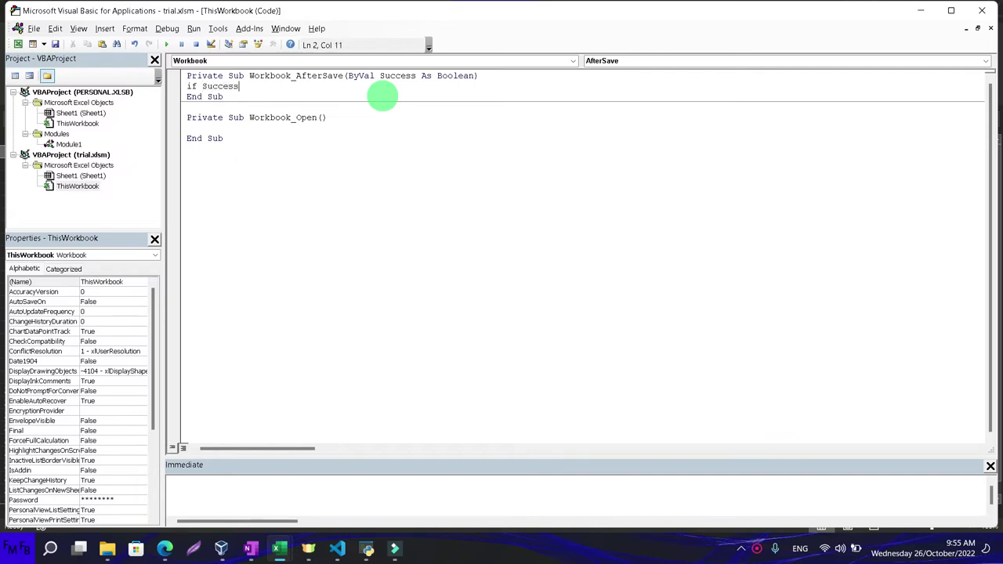
key("Return")
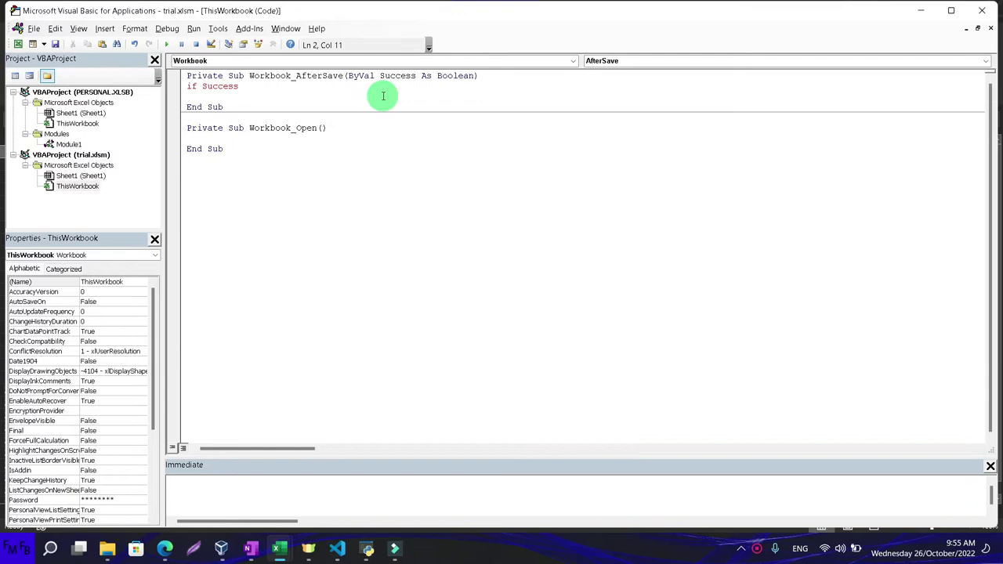
type(" then")
key("Return")
key("Return")
type("endif")
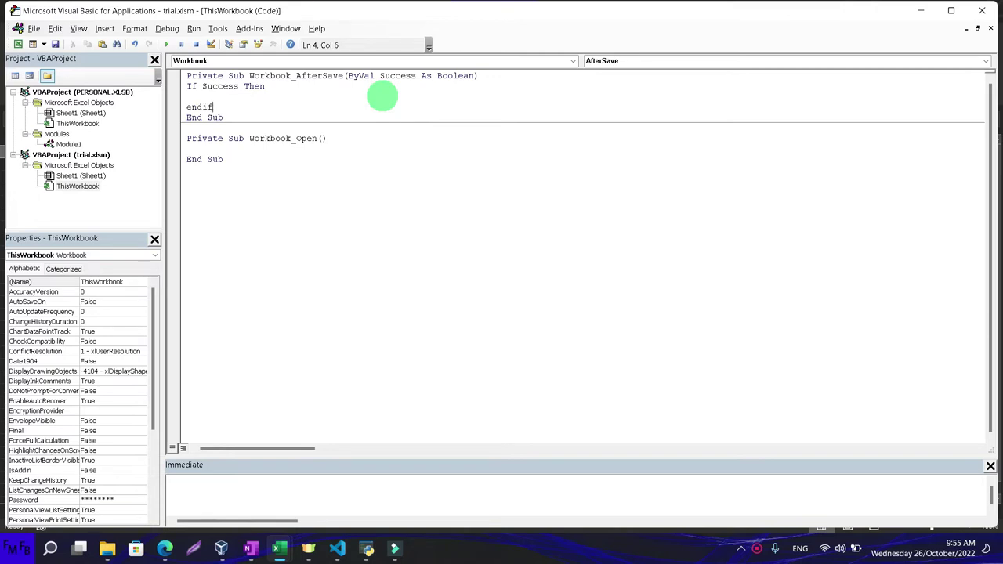
key("Up")
Inside the block, enter thisworkbook.SaveCopyAs, chosen from IntelliSense
type("thiw")
key("BackSpace")
type("sworkbook.sa")
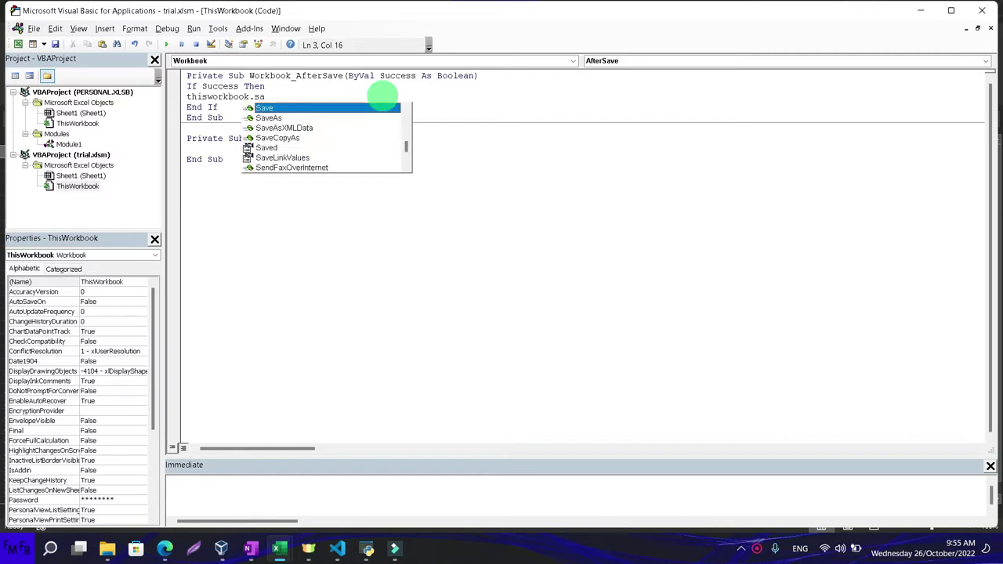
key("Down")
key("Down")
key("Down")
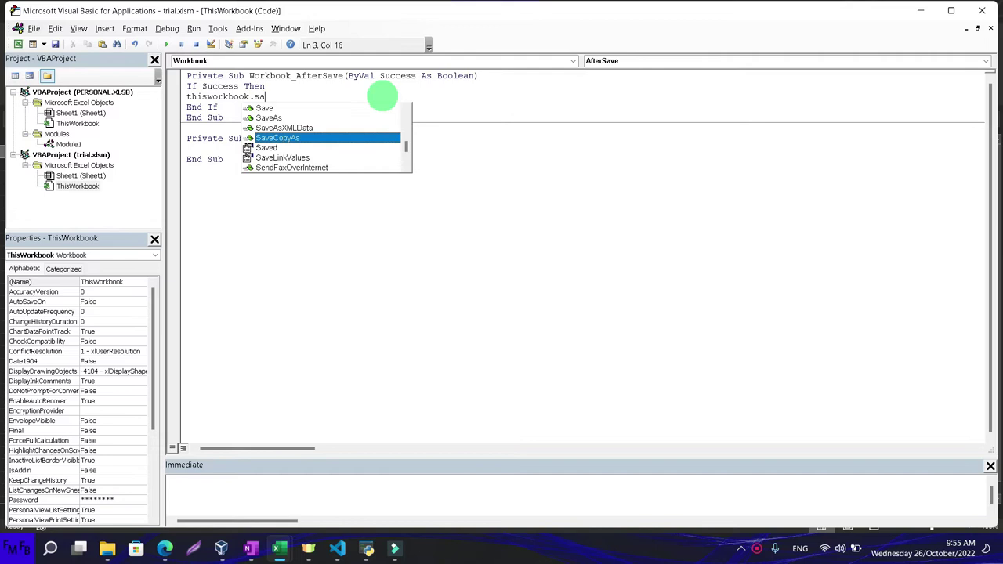
key("Tab")
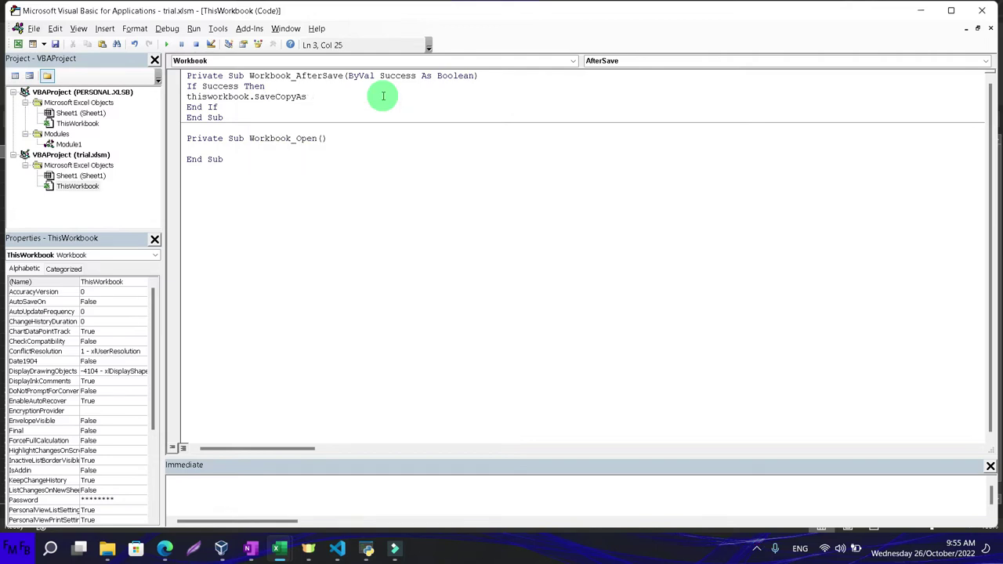
type("thisworkb")
type("ook.")
Replace the SaveCopyAs argument with thisworkbook.Path & "\"
key("BackSpace")
key("BackSpace")
key("BackSpace")
key("BackSpace")
key("BackSpace")
key("BackSpace")
key("BackSpace")
key("BackSpace")
key("BackSpace")
key("BackSpace")
key("BackSpace")
key("BackSpace")
type("thisworkbook.")
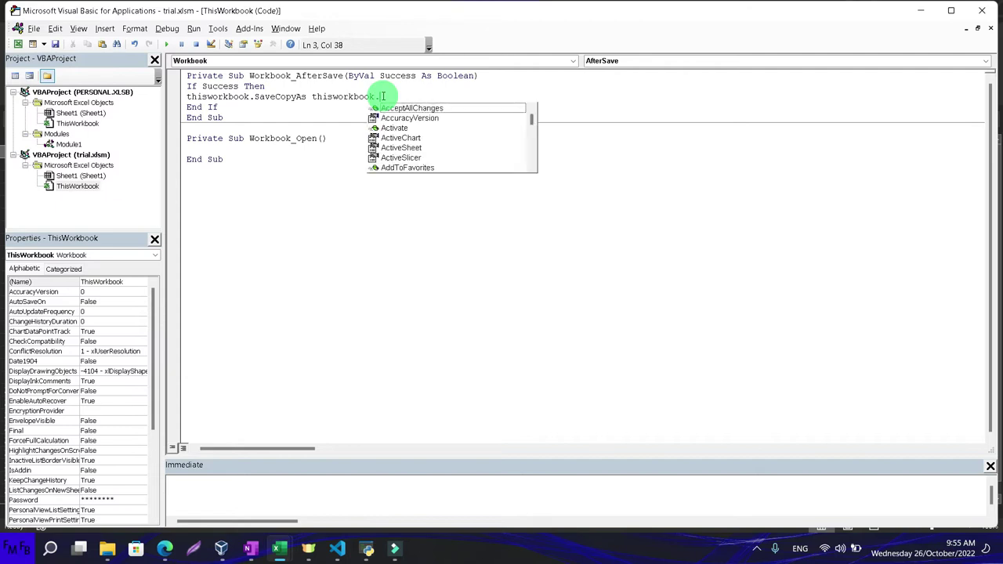
type("pa")
key("Down")
key("Down")
key("Down")
key("Down")
key("Down")
key("Down")
key("Tab")
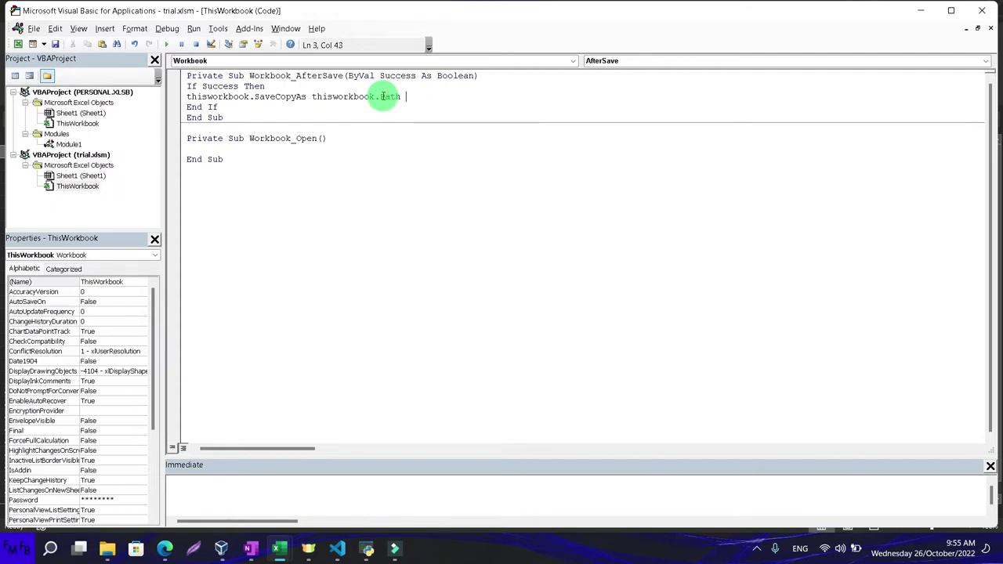
type("& ")
type("\"\"")
key("Left")
type("\\")
key("Right")
Extend the filename to "\backup_" & format(now(),"ddmmyyyy.hhmmss")
type("&")
key("Left")
key("Left")
key("Right")
key("Delete")
type("backup")
key("Right")
key("Left")
type("_")
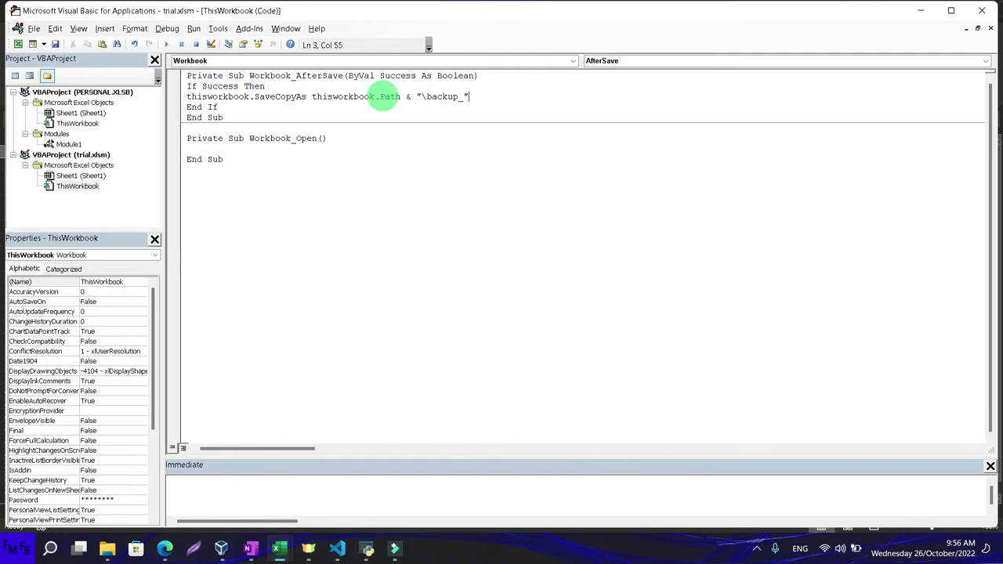
type("& ")
type("format")
type("(now(),")
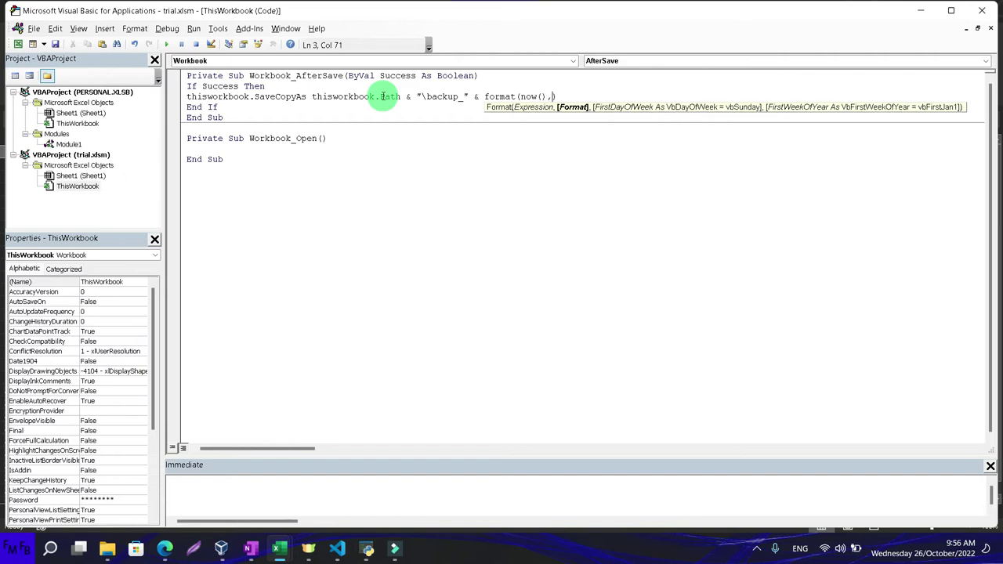
type("\"\"")
type("ddmmyyyy")
type(".hh")
type("mm")
type("ss")
key("ctrl+shift+Left")
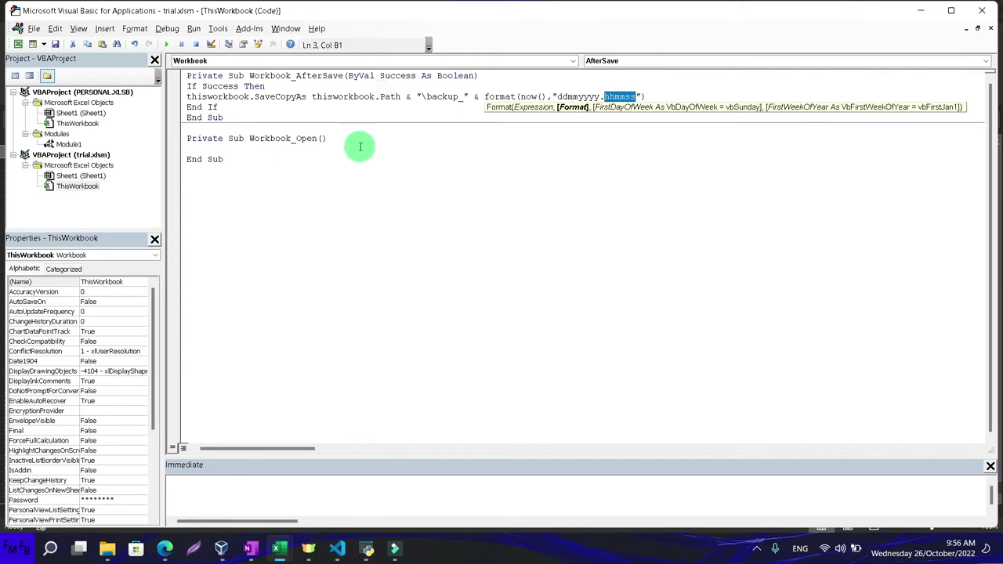
Return to Excel and save trial.xlsm to trigger the backup
left_click(396, 148)
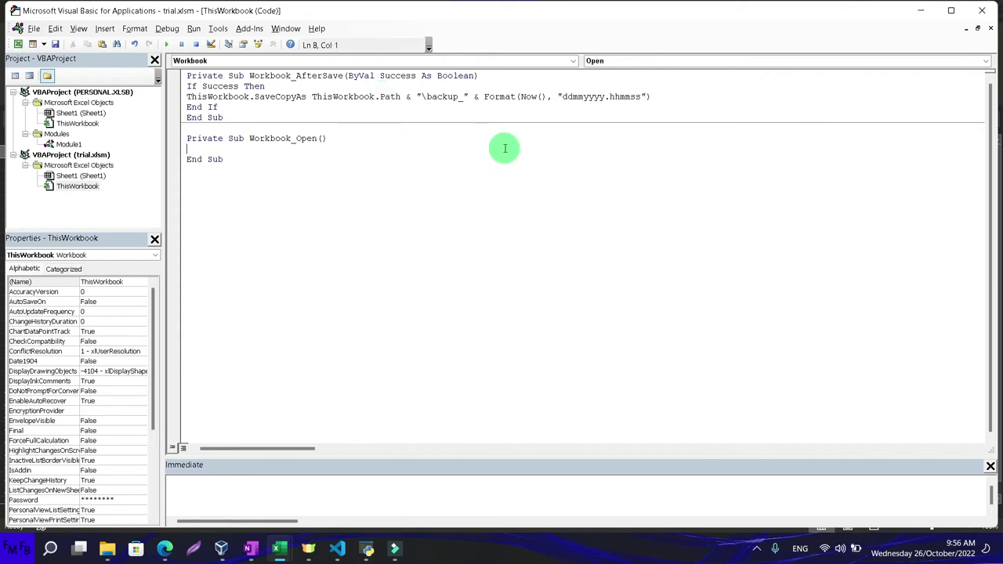
key("alt+F11")
left_click(90, 16)
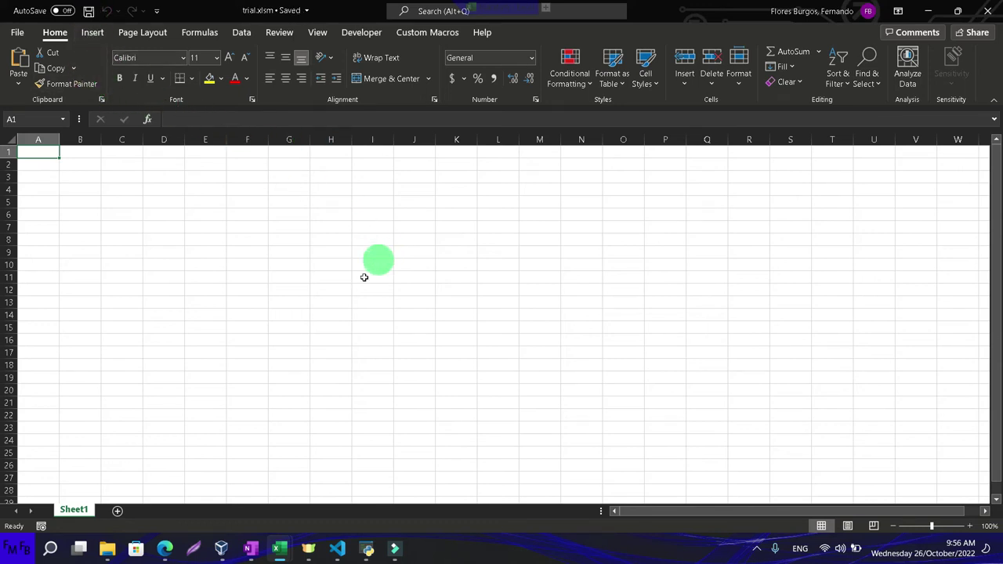
Bring up the open File Explorer windows and the Alt+Tab window switcher
left_click(107, 549)
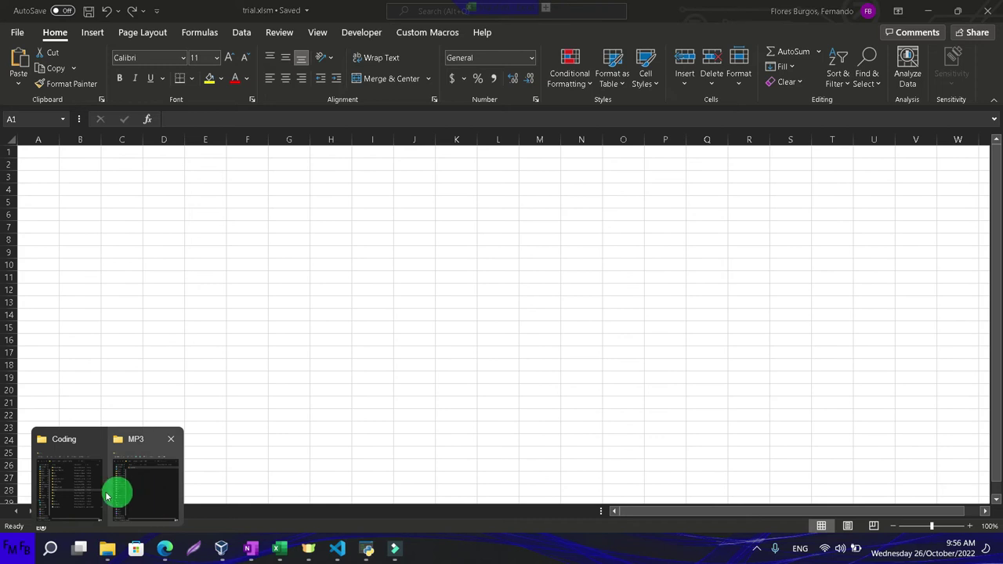
left_click(108, 496)
key("alt+Tab")
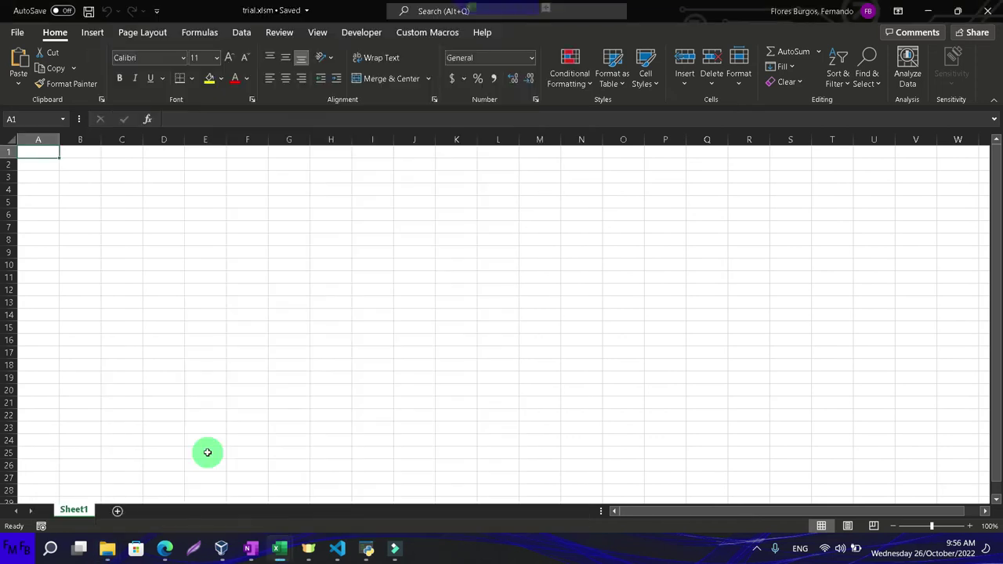
key("alt+Tab")
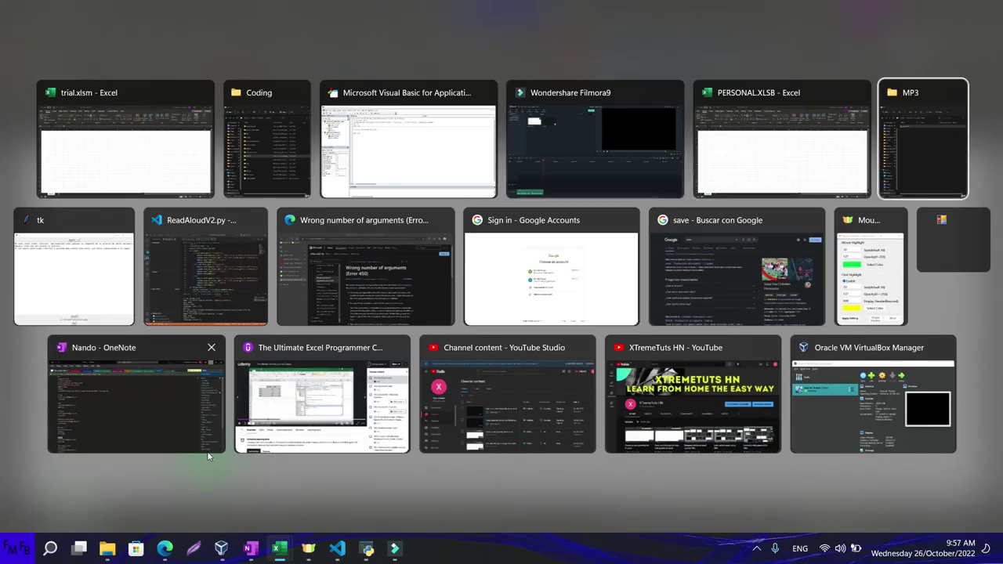
Browse from the MP3 window to Youtube\Code\Excel and select backup_26102022.095653
left_click(209, 456)
left_click(295, 72)
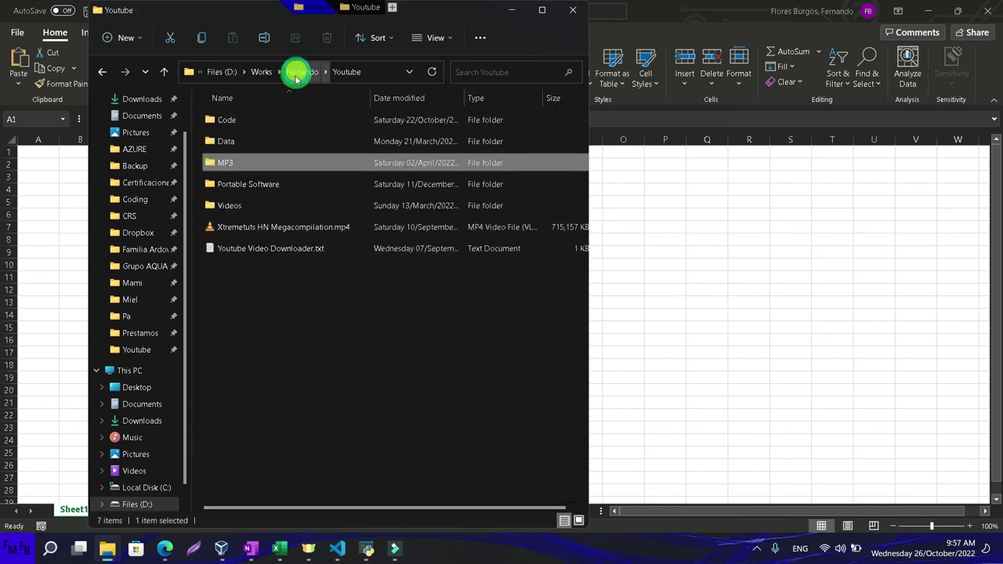
double_click(250, 121)
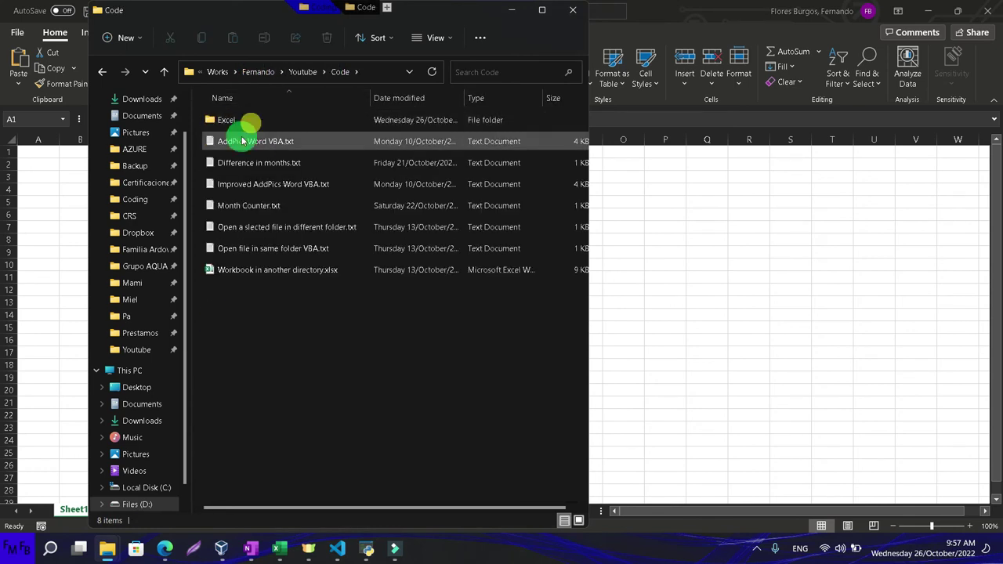
double_click(242, 119)
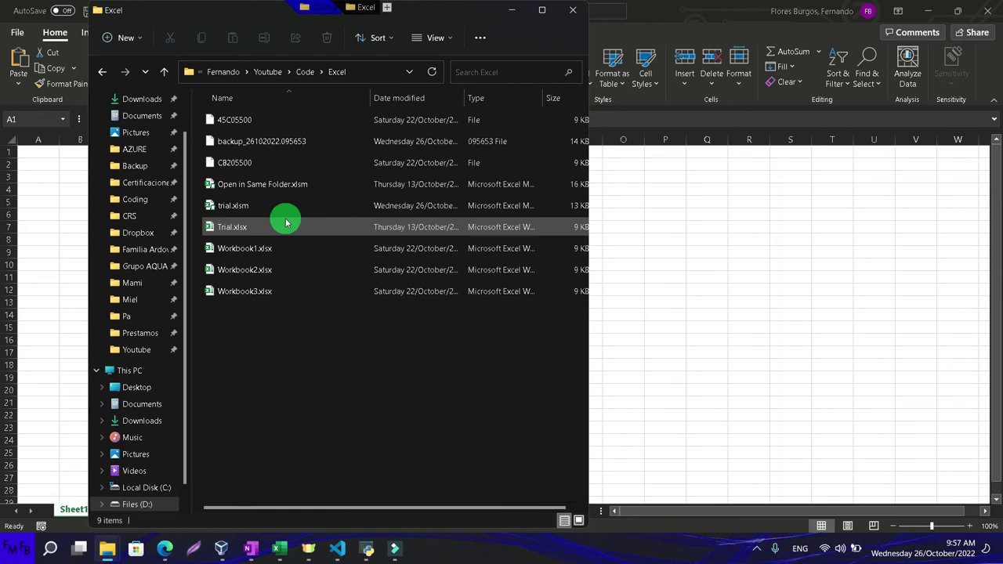
left_click(291, 146)
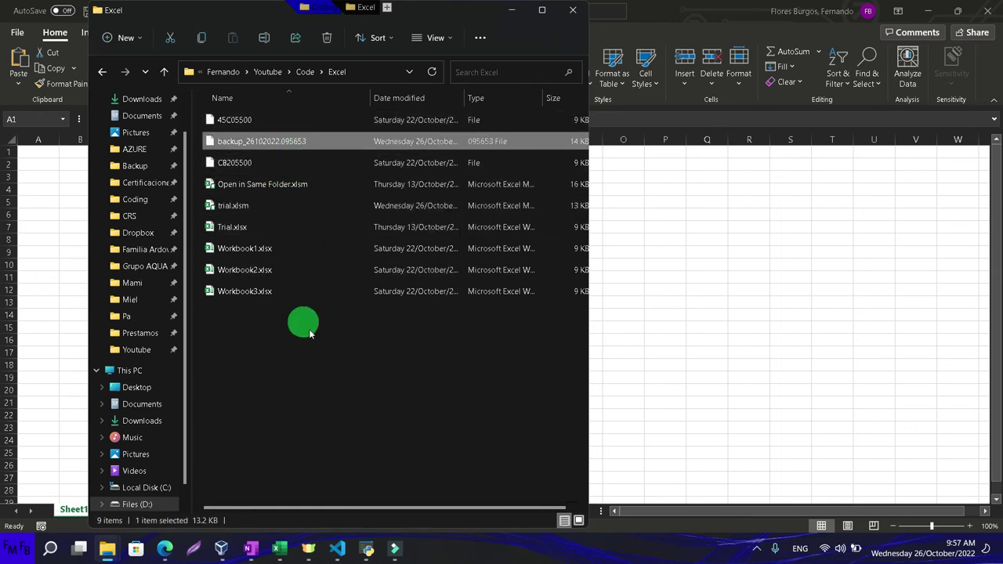
Switch back to the Visual Basic editor with ThisWorkbook's code
key("alt+Tab")
key("alt+Tab")
key("Tab")
key("alt+Tab")
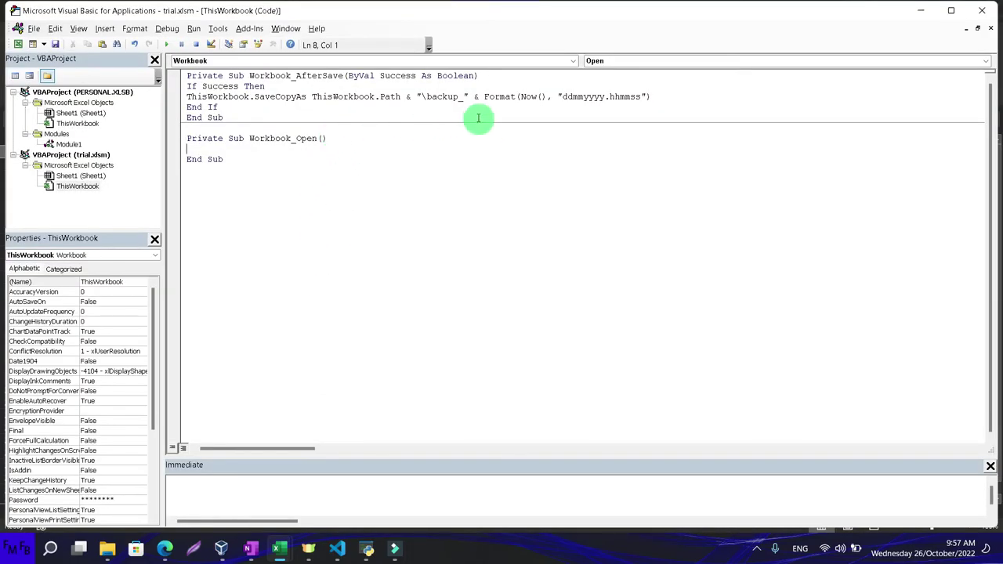
Place thisworkbook.Name right after the "\backup_" string in the SaveCopyAs filename
left_click(416, 98)
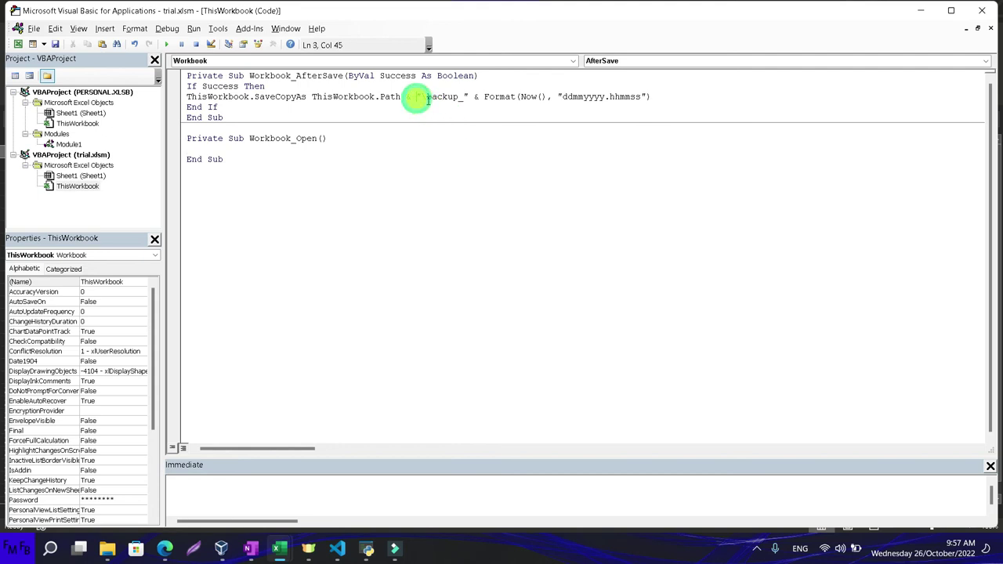
type("thisworkbook.")
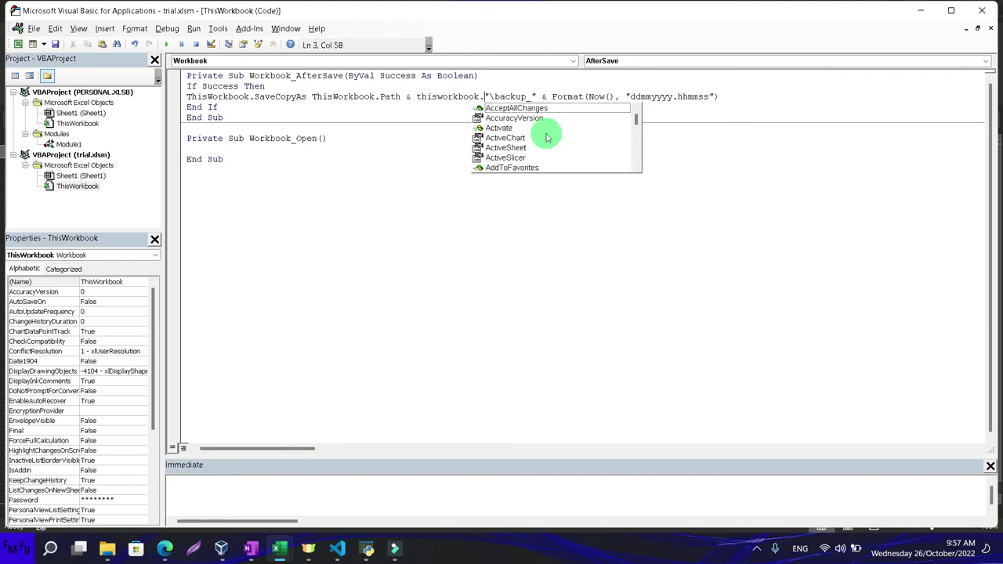
type("Name ")
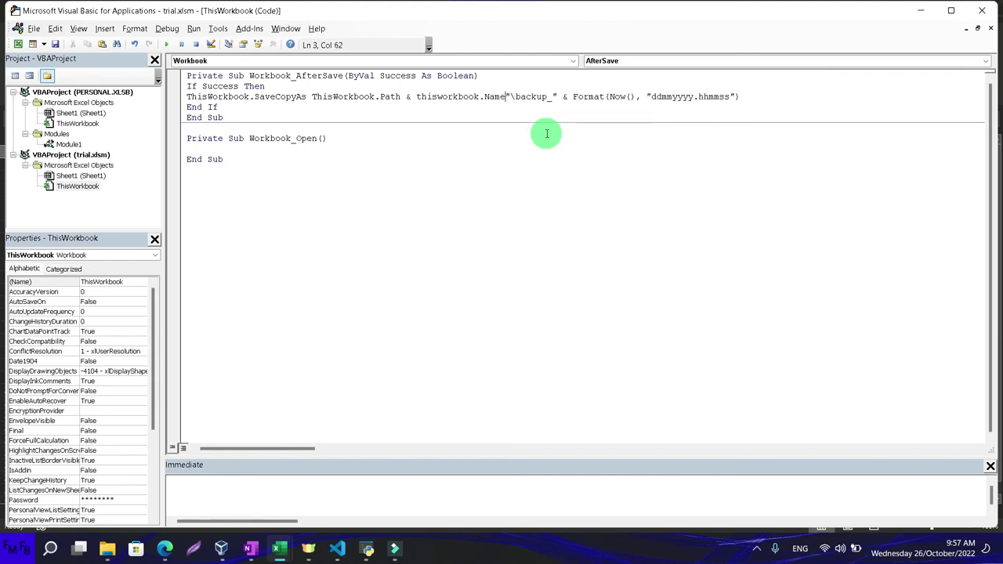
type("&")
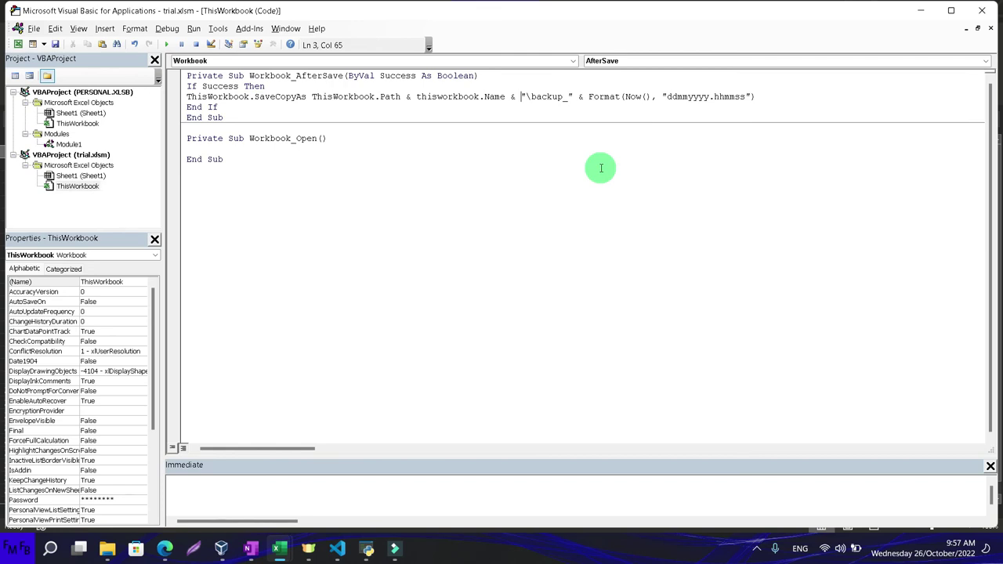
key("ctrl+shift+Left")
key("ctrl+shift+Left")
key("ctrl+shift+Left")
key("ctrl+shift+Left")
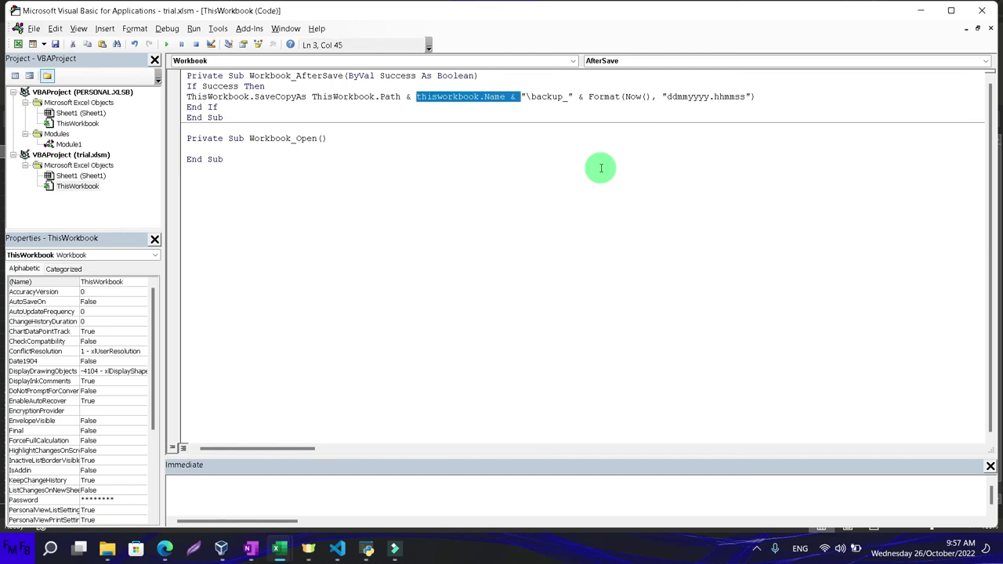
key("Delete")
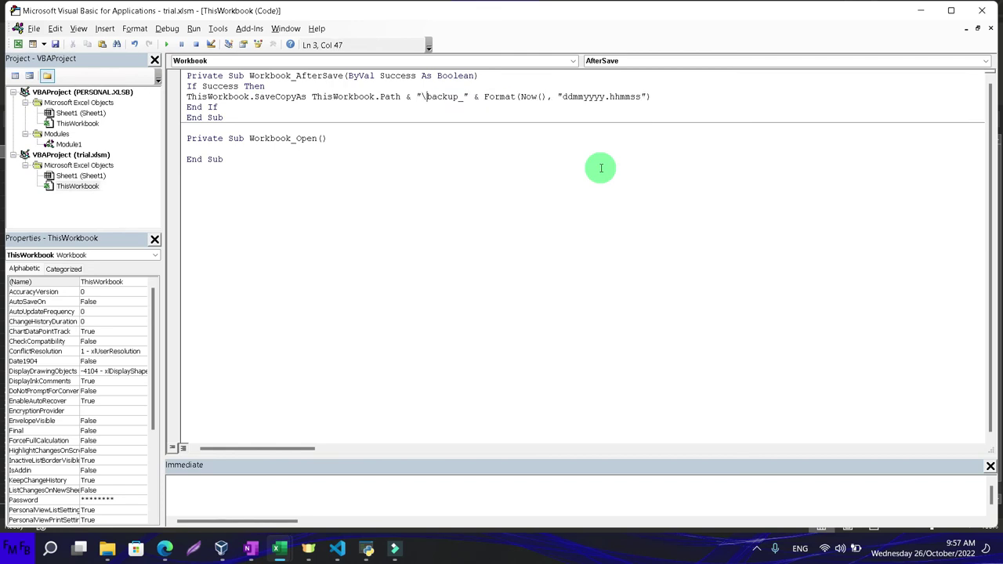
key("Right")
key("Right")
key("Right")
key("ctrl+v")
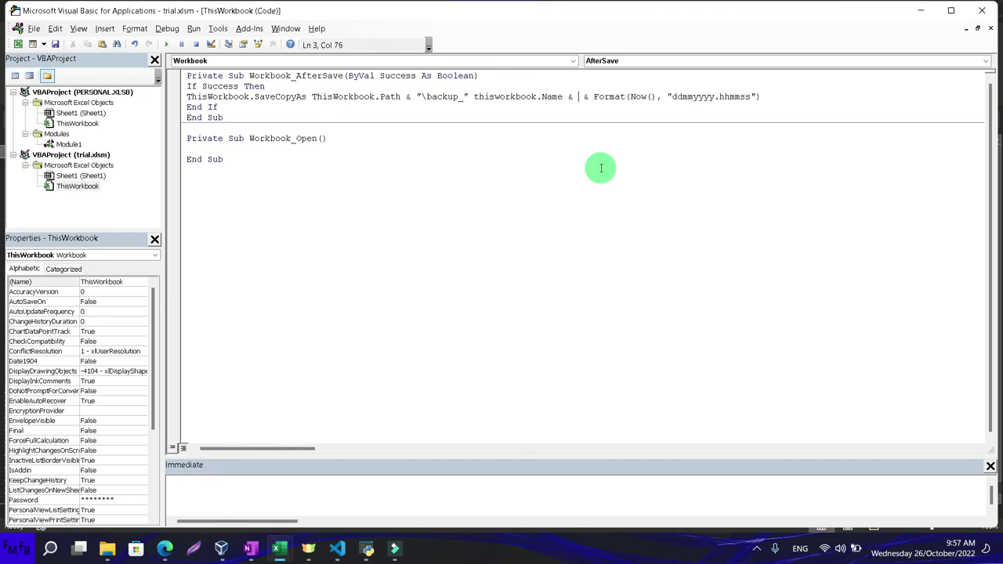
Join the workbook name with & and add an "_" separator before the timestamp
key("ctrl+Left")
key("ctrl+Left")
key("ctrl+Left")
key("Left")
type("&")
key("Right")
key("Right")
key("Right")
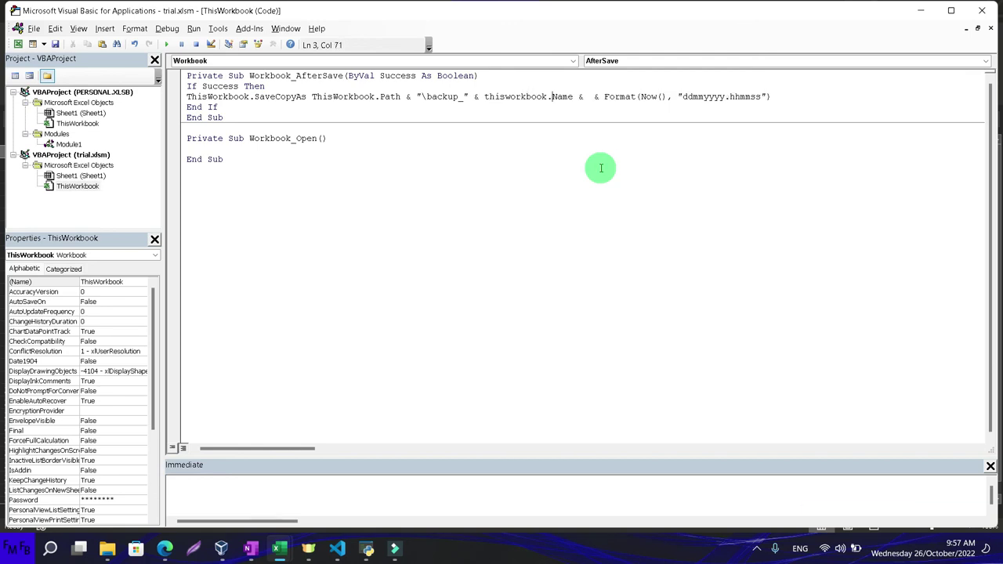
key("Right")
key("Right")
key("Right")
key("Right")
type("\"\"")
key("Left")
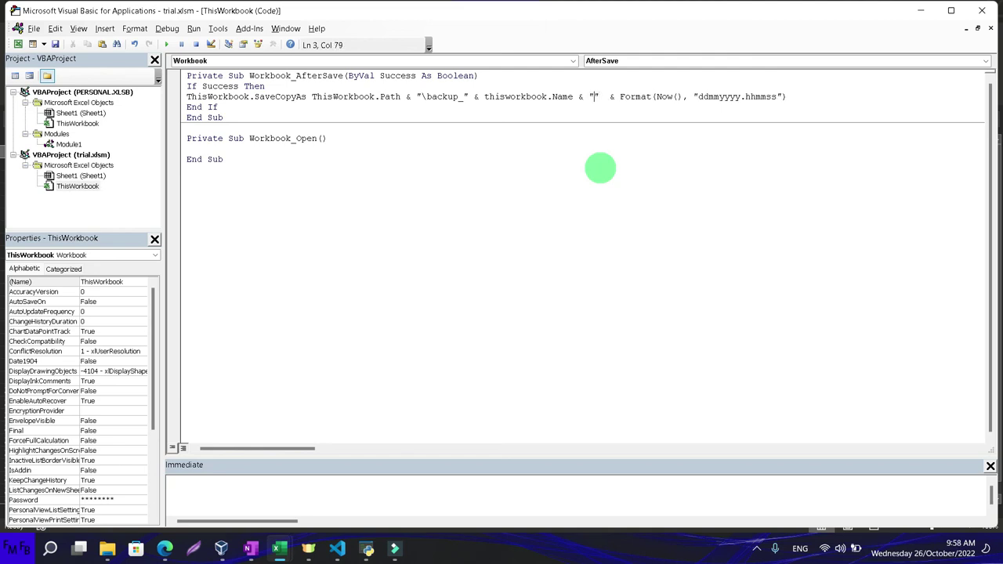
type("_")
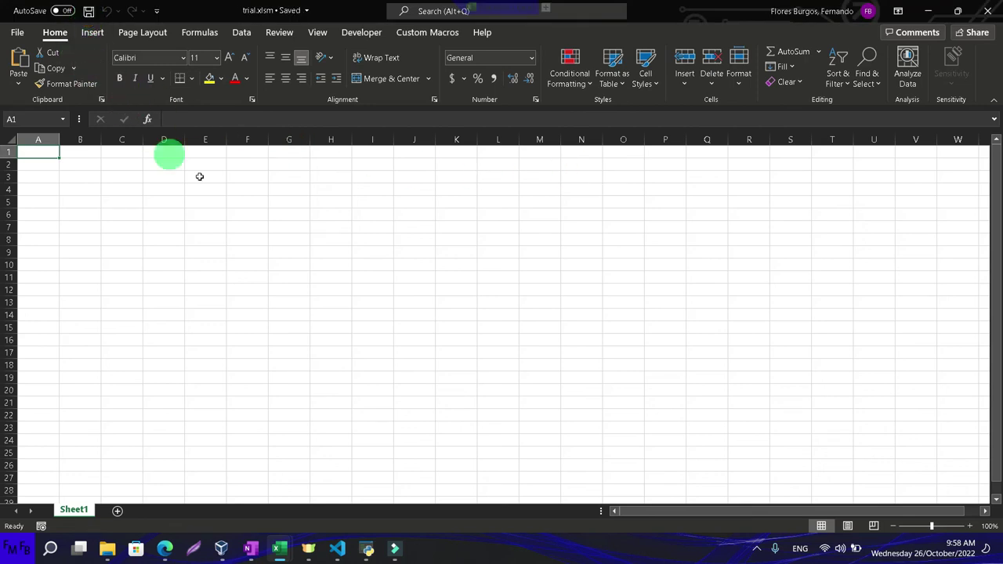
Switch to the Excel folder window to see the new backup_trial.xlsm_26102022.095806 copy
key("super+Tab")
key("Return")
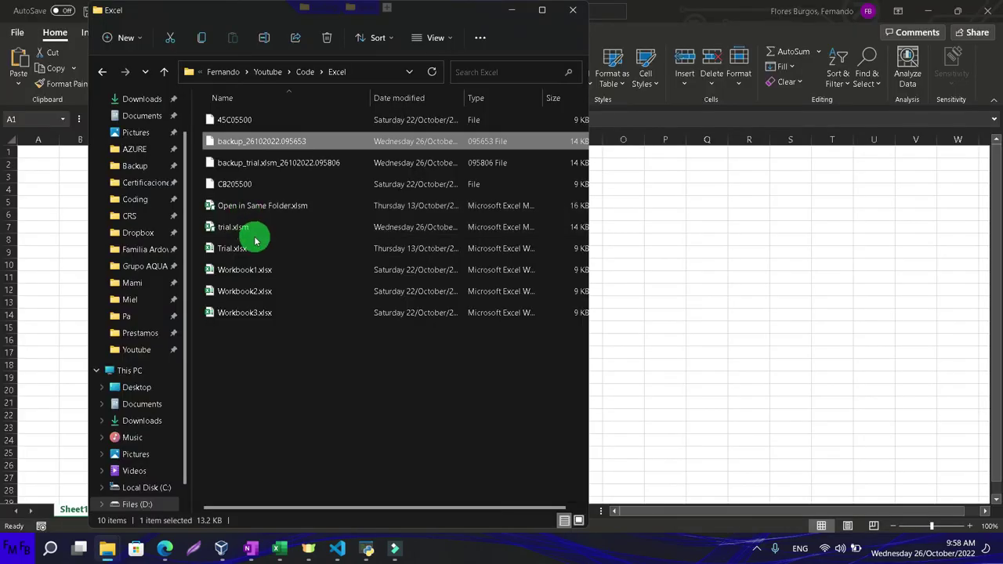